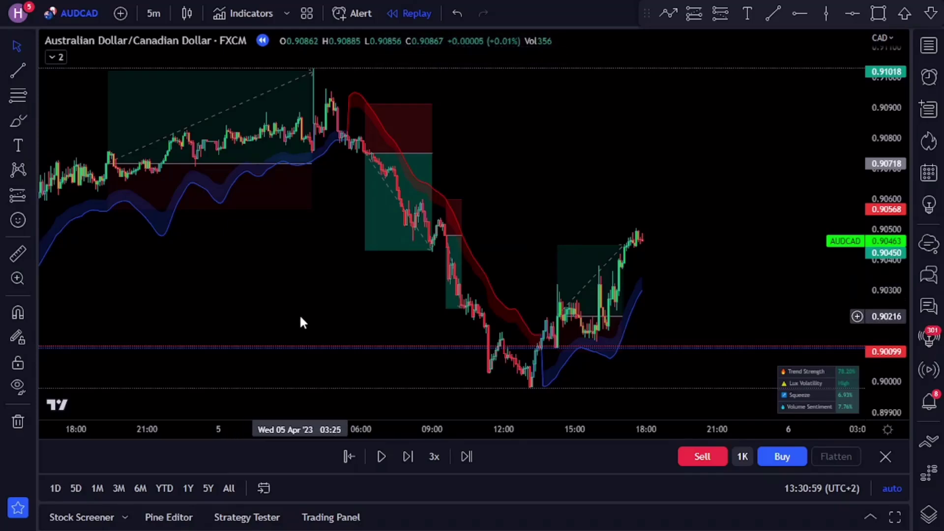
# - Widen the AUDCAD long and short position boxes to reveal their closed profits, then zoom in
pyautogui.moveTo(558, 306)
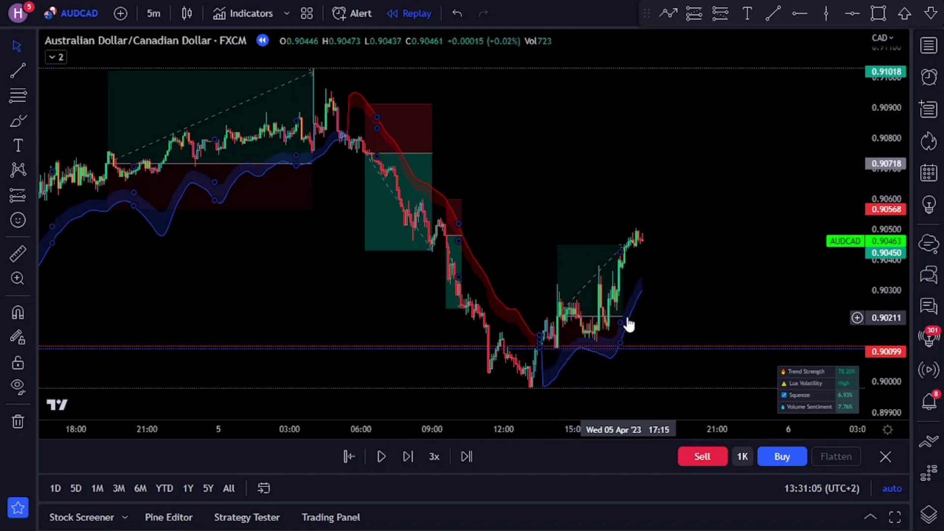
pyautogui.moveTo(629, 316); pyautogui.dragTo(692, 317)
pyautogui.click(461, 276)
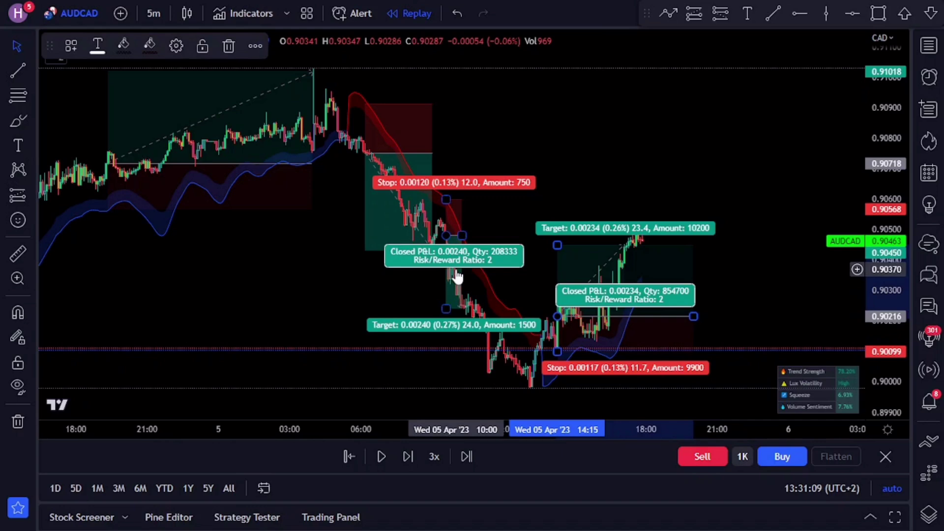
pyautogui.moveTo(463, 236); pyautogui.dragTo(506, 235)
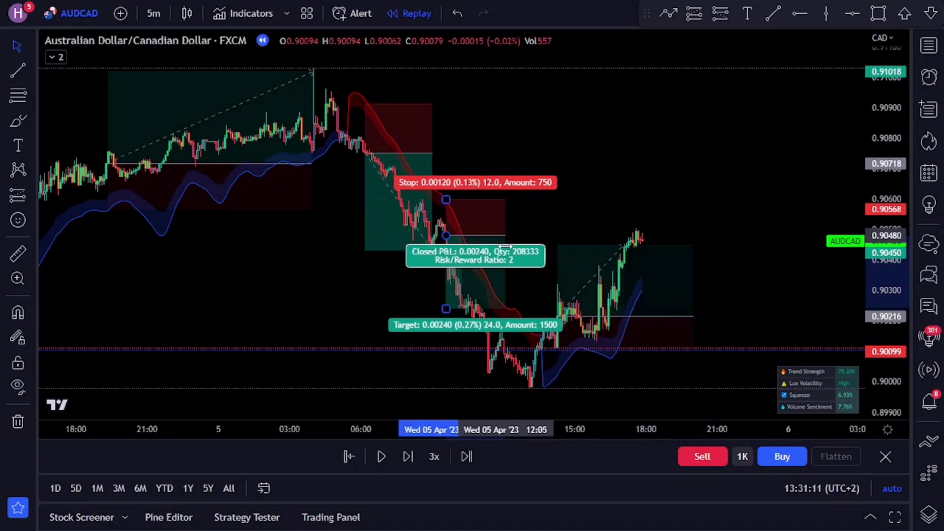
pyautogui.click(421, 215)
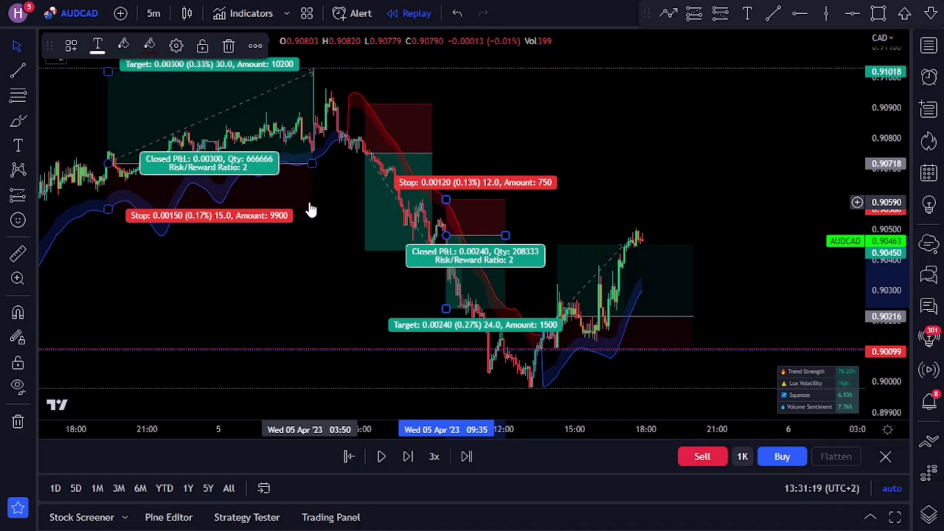
pyautogui.scroll(2, 359, 323)
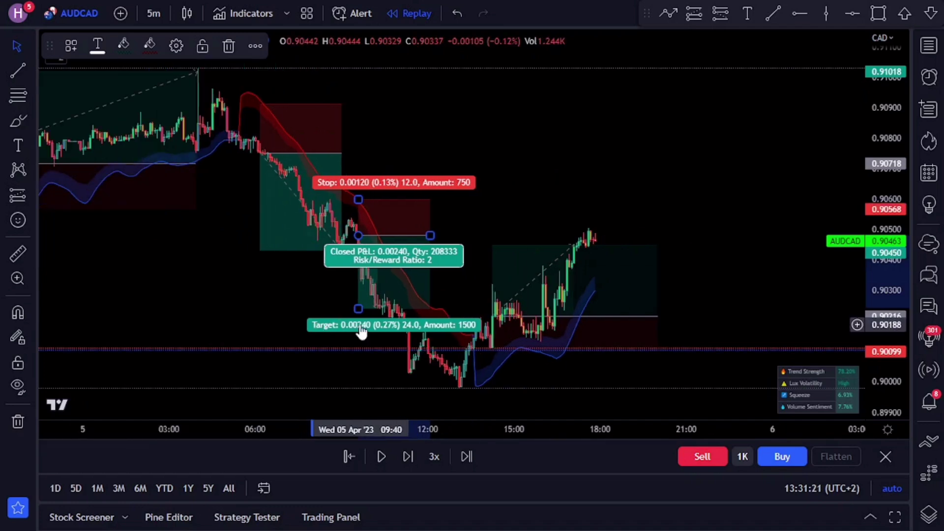
pyautogui.scroll(2, 359, 328)
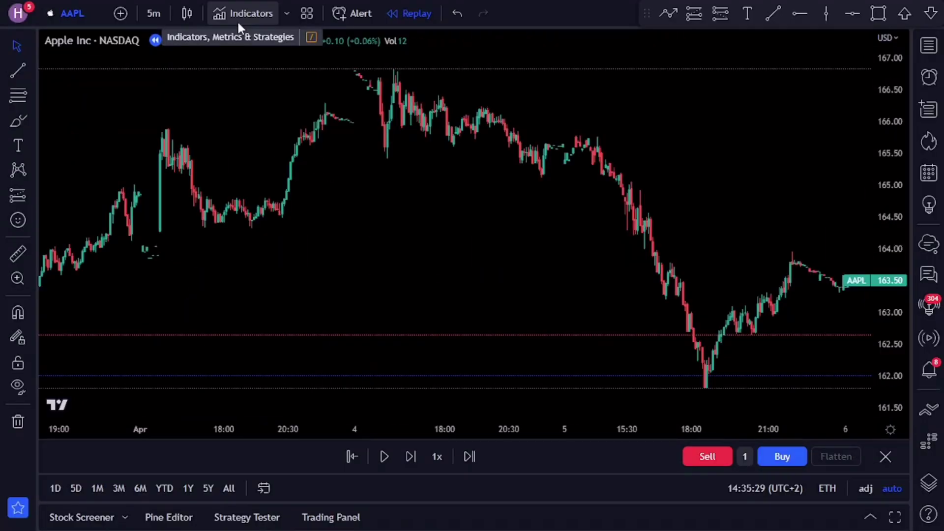
# - Add the LuxAlgo Signals & Overlays (Premium) indicator from Favorites to the AAPL chart
pyautogui.click(241, 13)
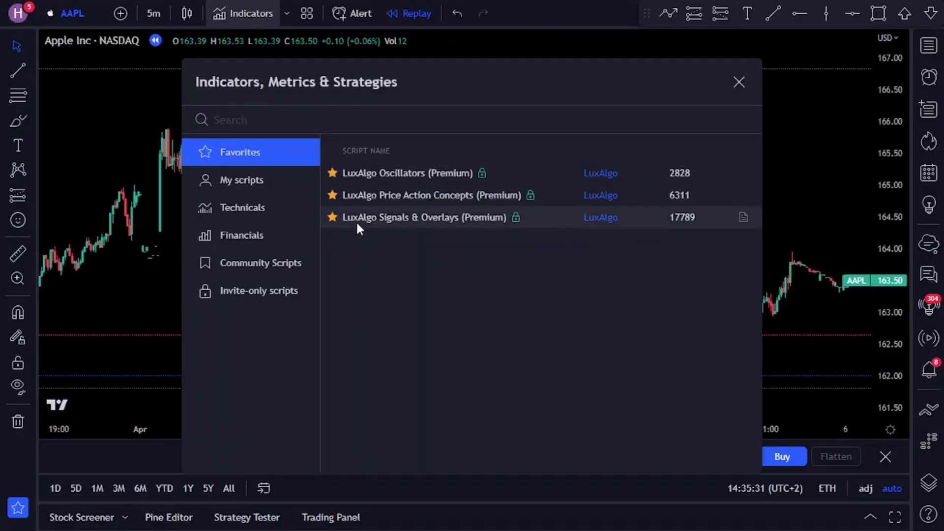
pyautogui.click(438, 220)
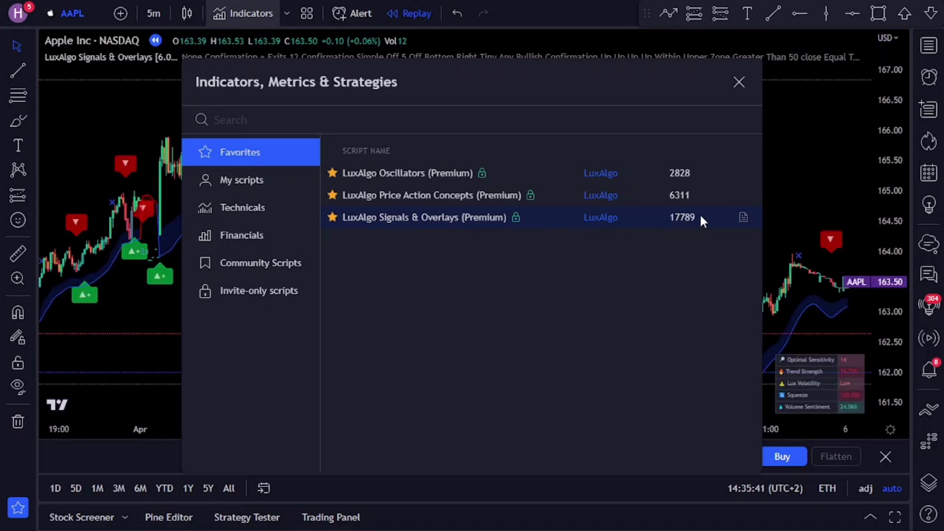
pyautogui.click(739, 82)
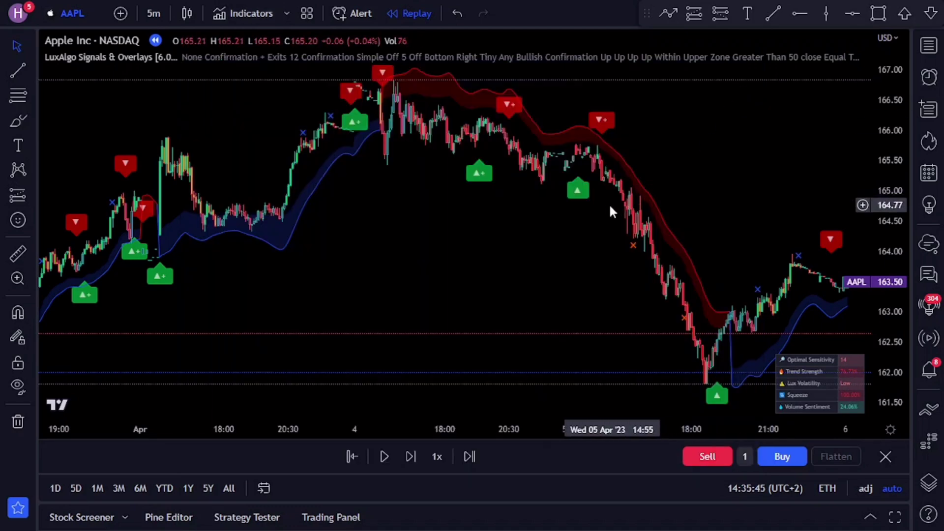
pyautogui.moveTo(584, 241); pyautogui.dragTo(557, 247)
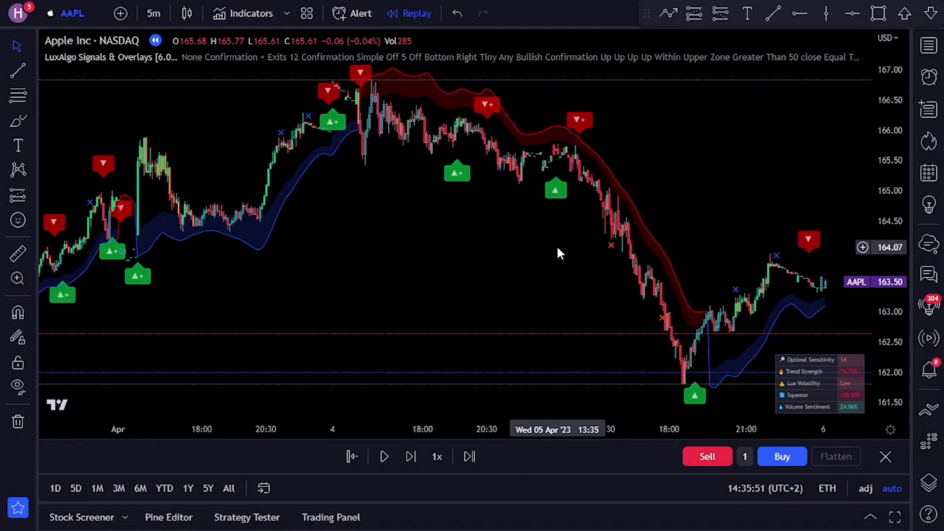
pyautogui.click(817, 55)
# - Set the LuxAlgo preset to Smart Trail [Filter] and Signal Mode to None, and apply
pyautogui.click(494, 148)
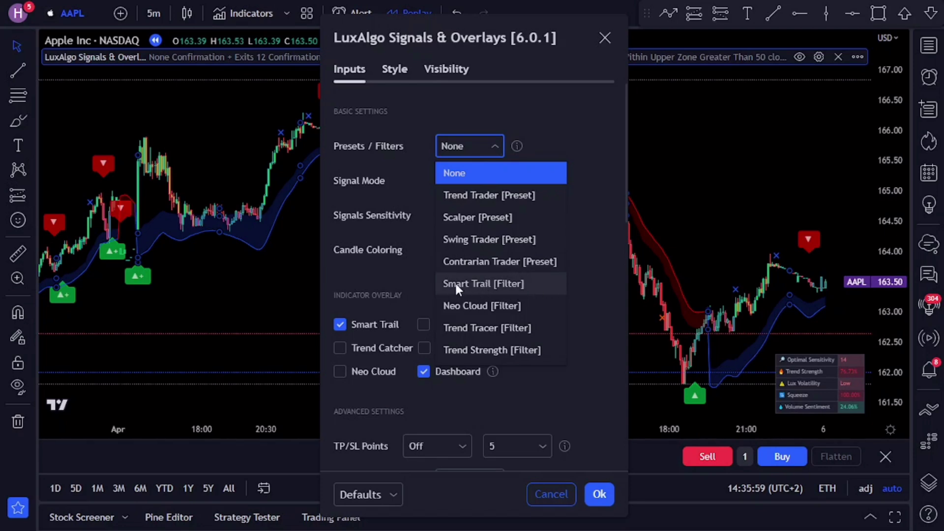
pyautogui.click(475, 285)
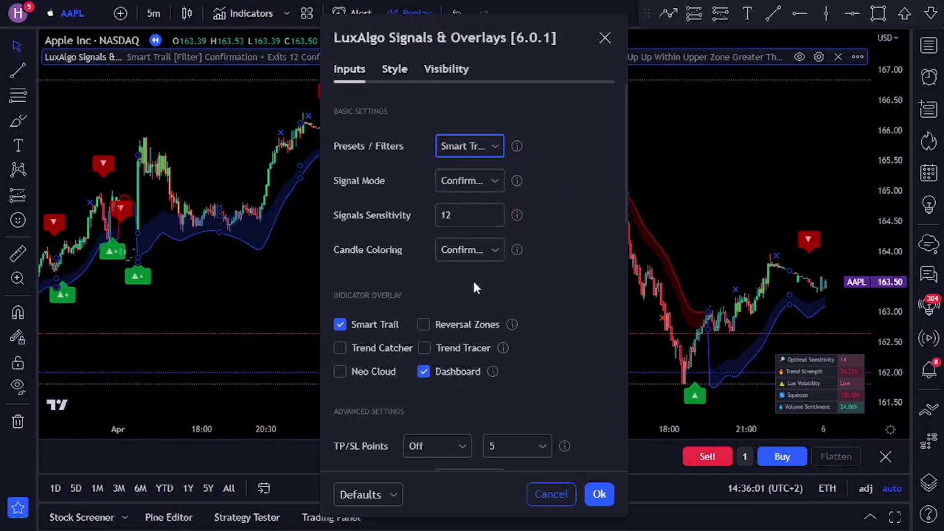
pyautogui.click(494, 182)
pyautogui.click(453, 251)
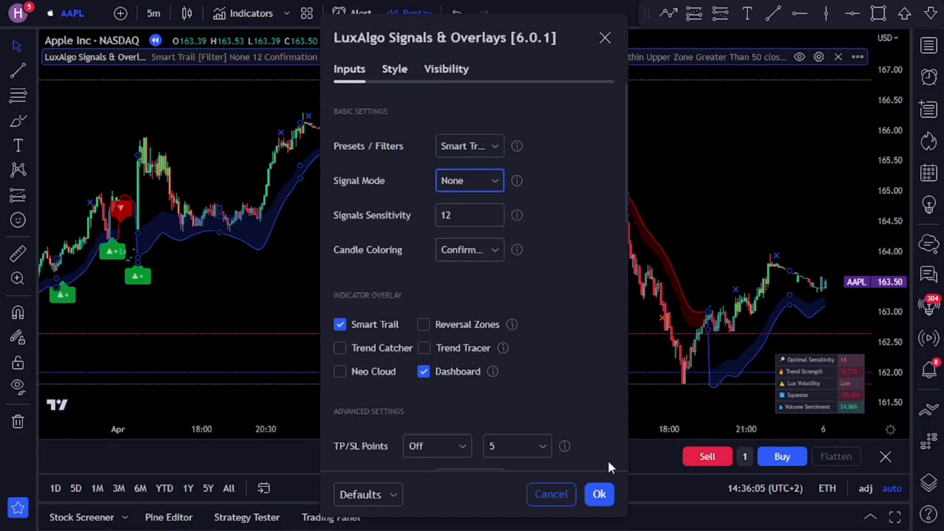
pyautogui.click(604, 497)
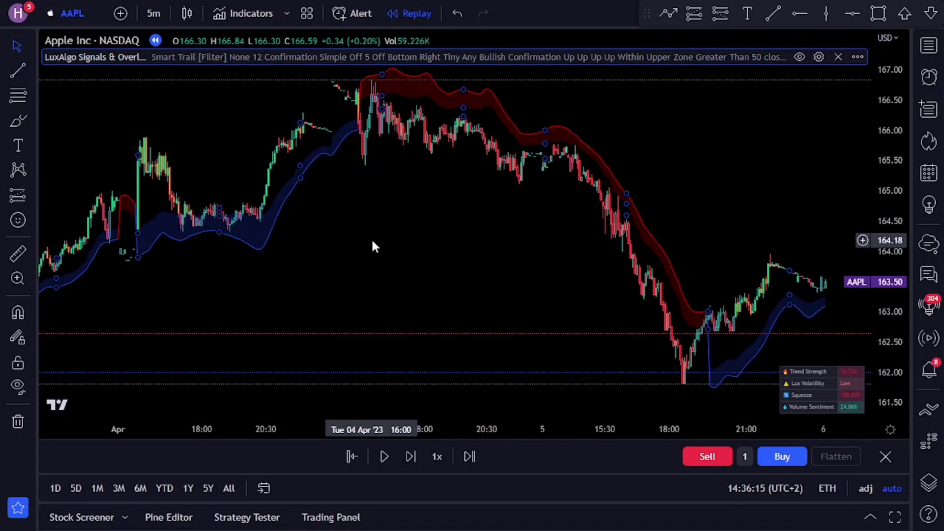
# - Zoom in, pan to later bars and start the bar replay playing
pyautogui.scroll(2, 371, 238)
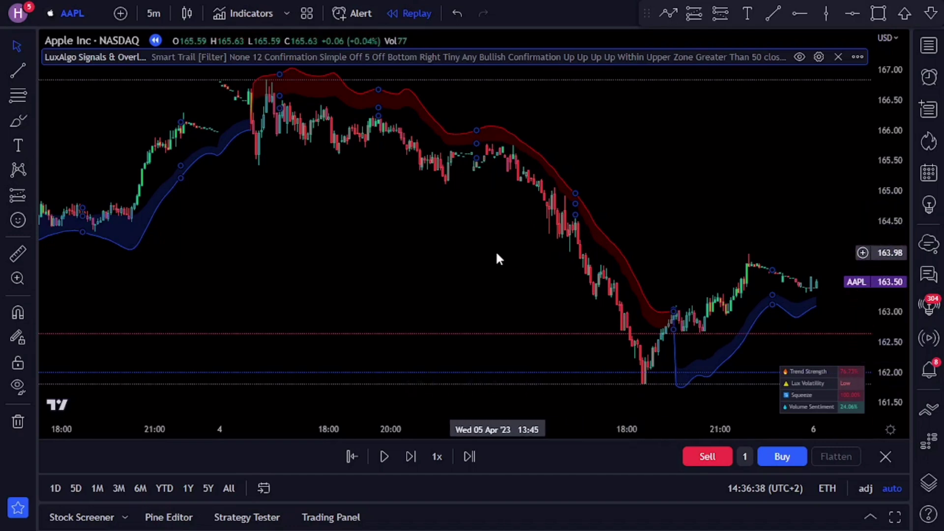
pyautogui.moveTo(512, 270); pyautogui.dragTo(454, 264)
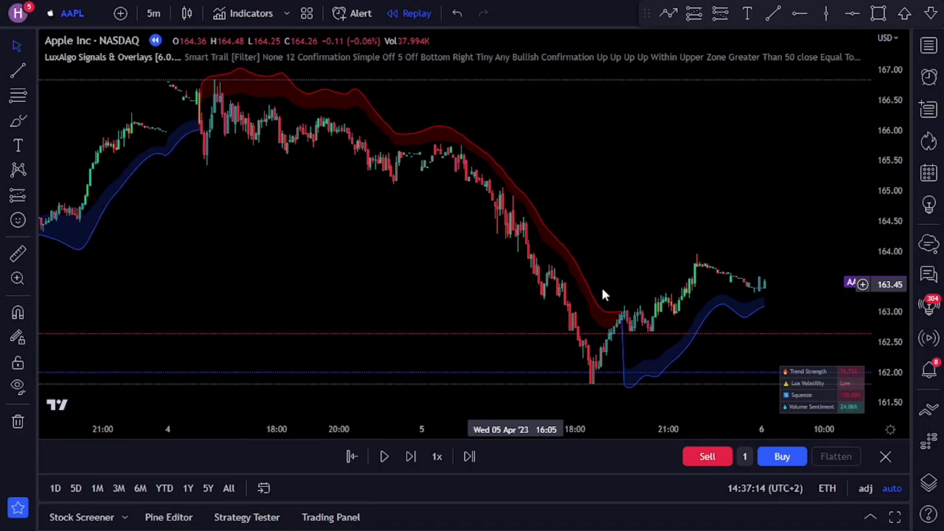
pyautogui.click(385, 457)
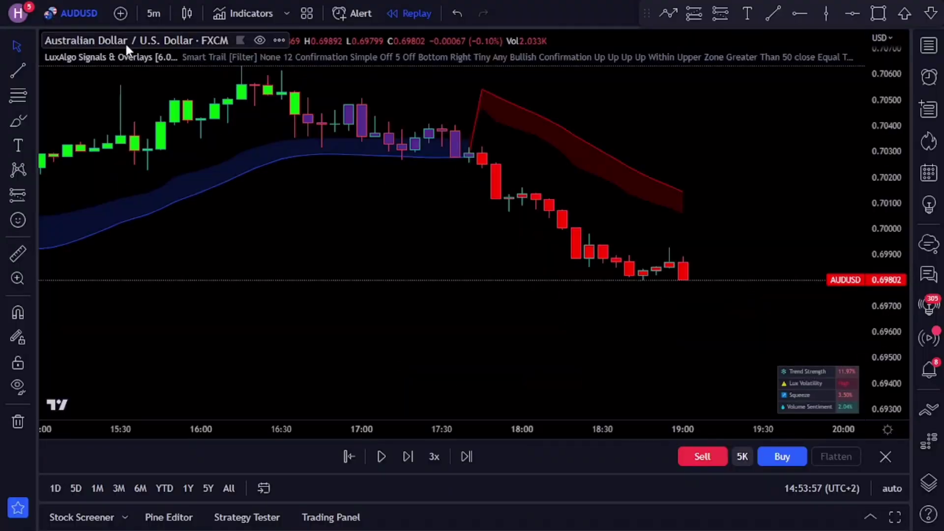
# - Keep the 5-minute timeframe and pan so the latest AUDUSD candle sits mid-chart
pyautogui.click(157, 21)
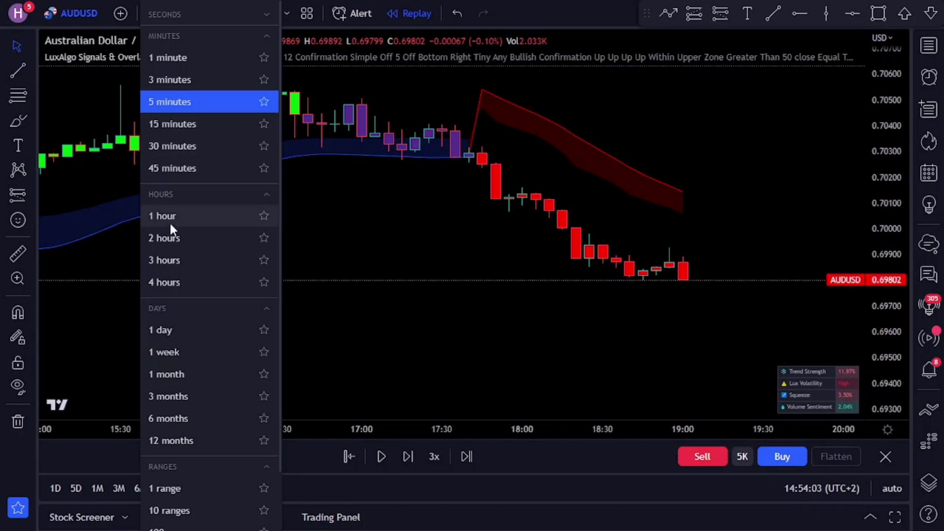
pyautogui.click(397, 224)
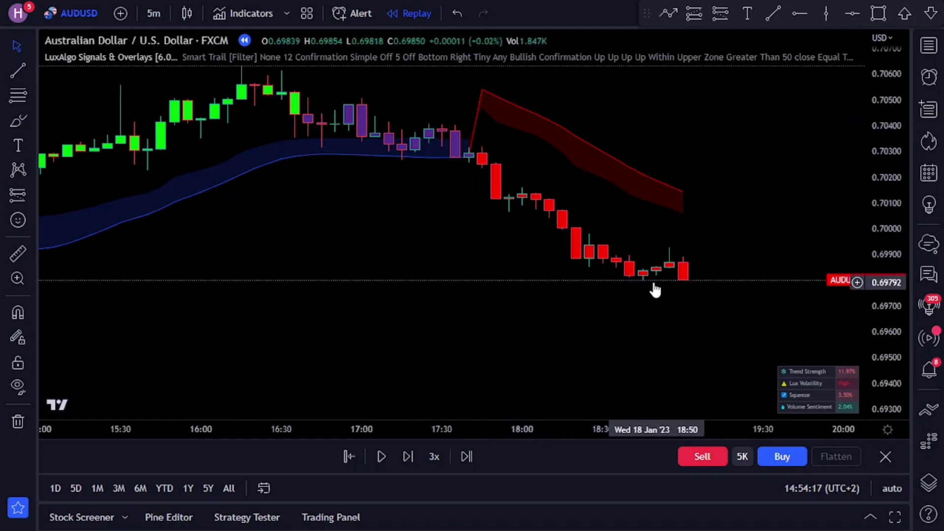
pyautogui.moveTo(610, 324); pyautogui.dragTo(458, 292)
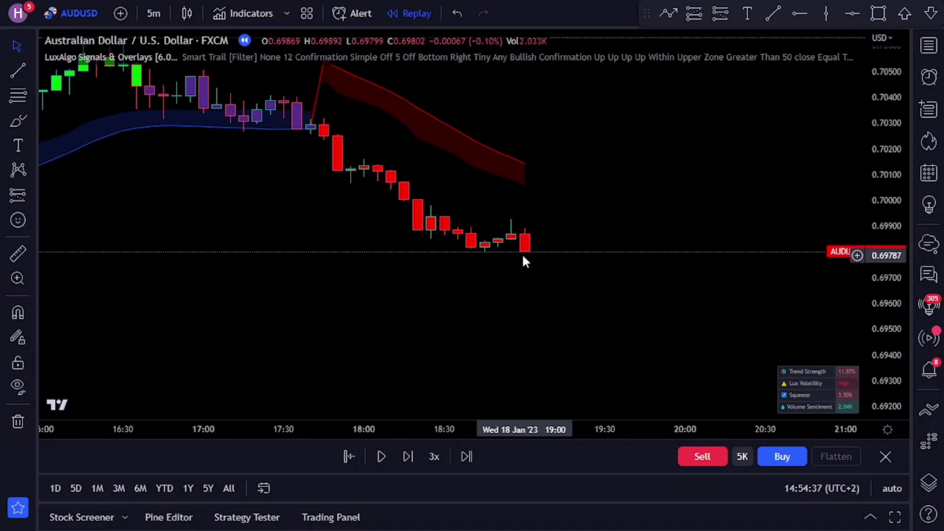
# - Place a short AUDUSD position at 0.69802 with a raised stop, then show its closed result
pyautogui.click(714, 19)
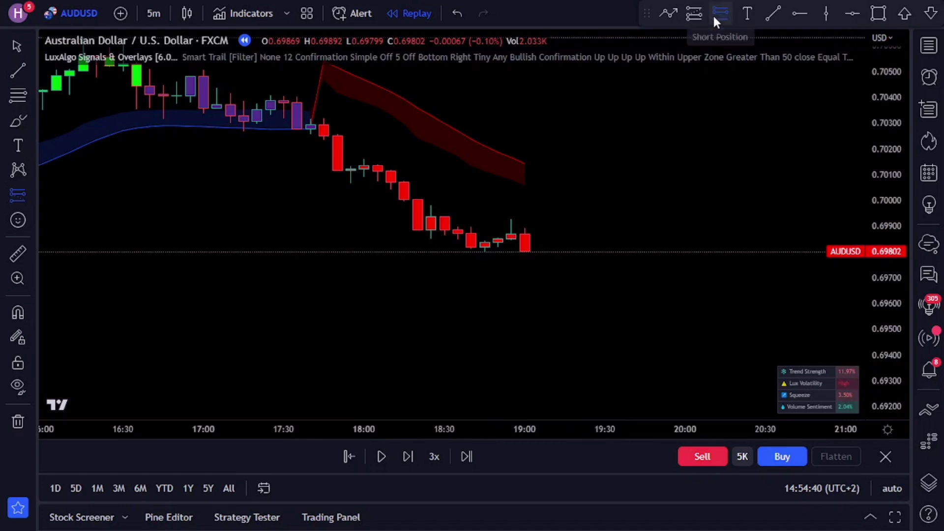
pyautogui.click(525, 252)
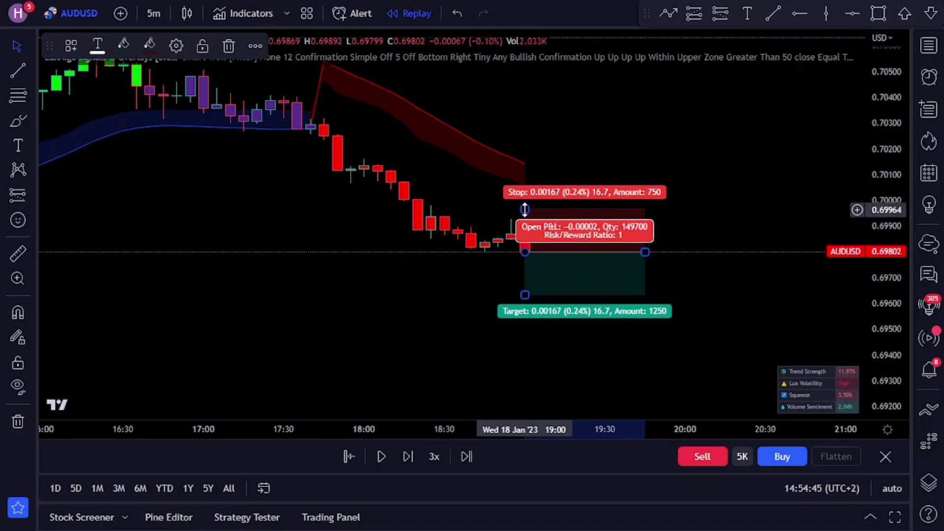
pyautogui.moveTo(524, 210); pyautogui.dragTo(529, 164)
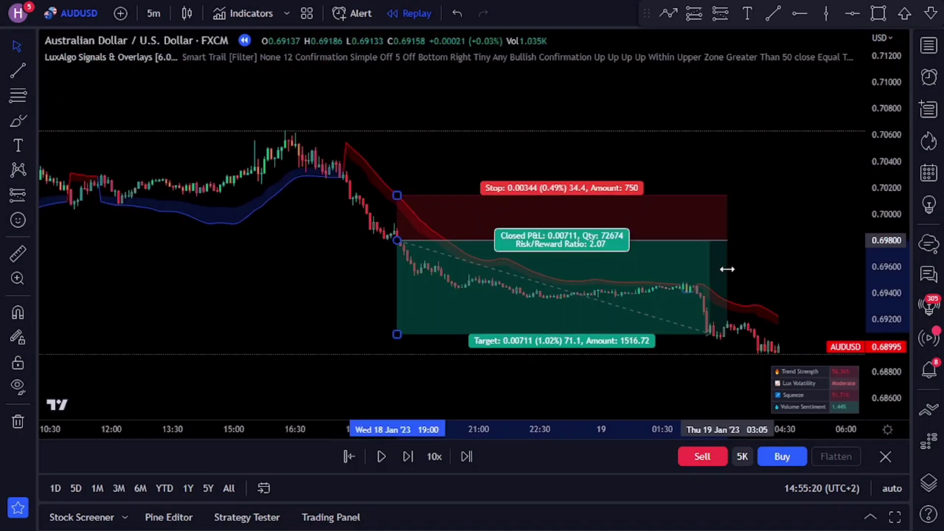
pyautogui.moveTo(728, 269); pyautogui.dragTo(710, 271)
pyautogui.moveTo(334, 281); pyautogui.dragTo(223, 268)
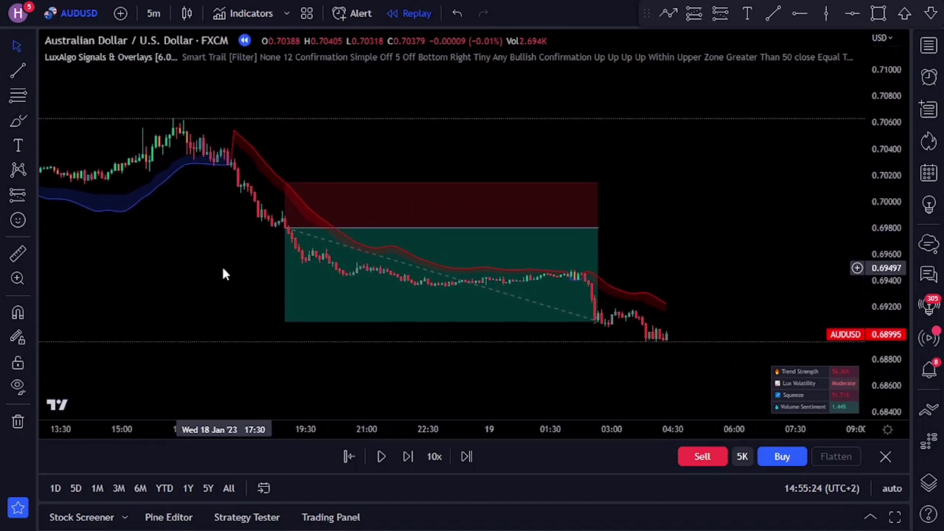
pyautogui.click(323, 317)
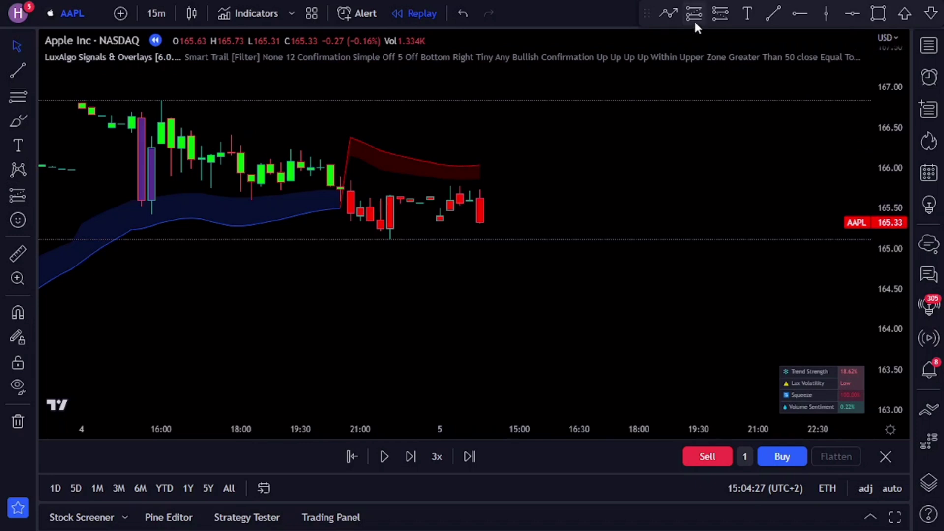
# - Short AAPL at the last candle with a higher stop and lower target, pausing once the target hits
pyautogui.click(720, 14)
pyautogui.click(480, 221)
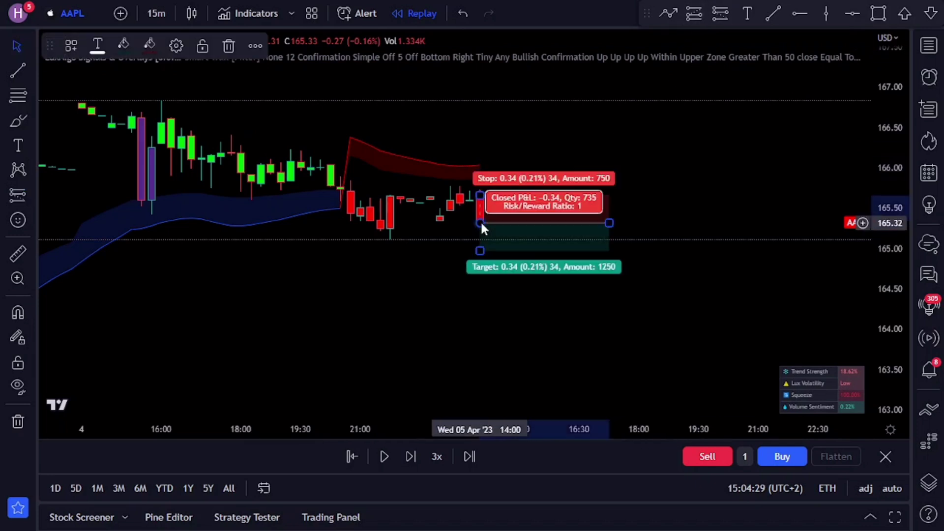
pyautogui.moveTo(480, 196); pyautogui.dragTo(480, 153)
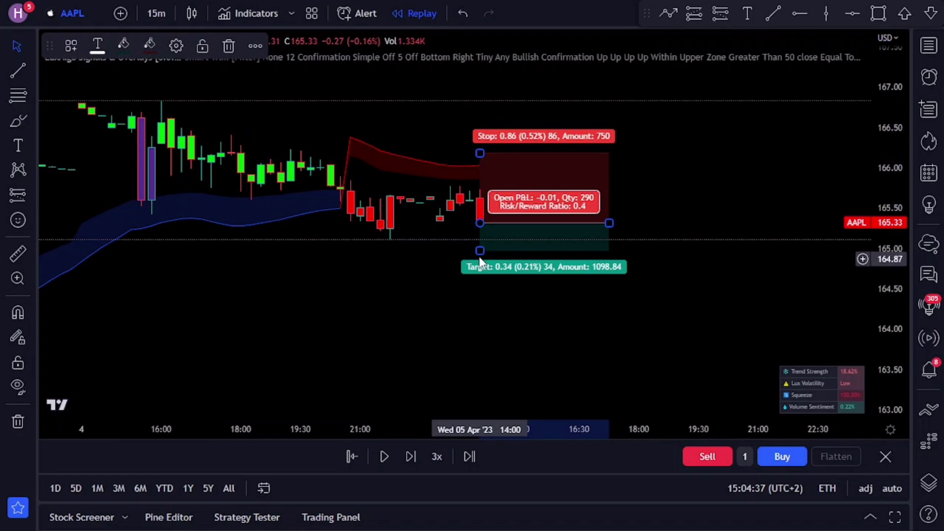
pyautogui.moveTo(480, 252); pyautogui.dragTo(496, 361)
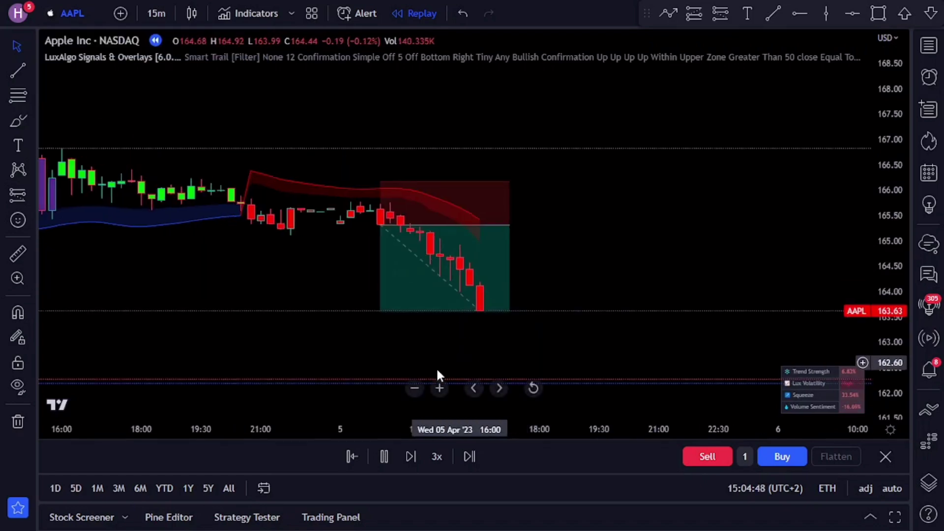
pyautogui.click(388, 455)
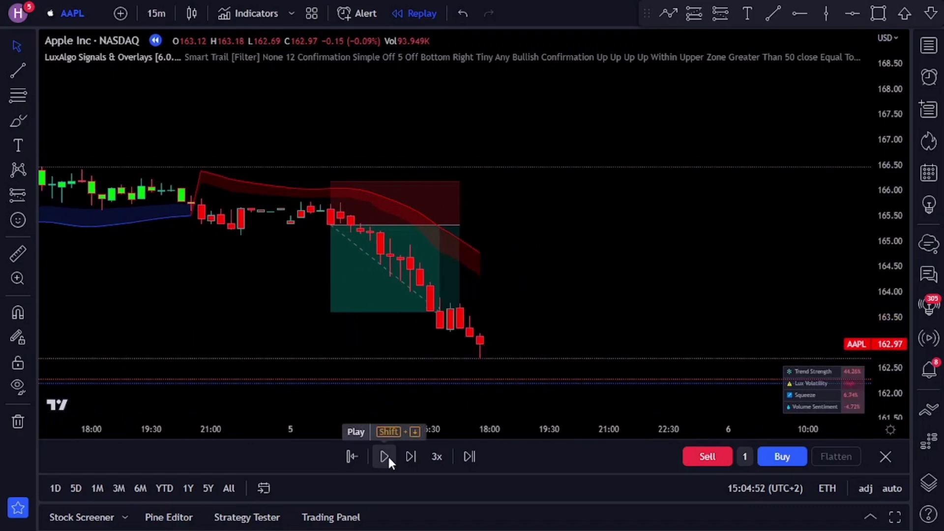
pyautogui.moveTo(358, 317)
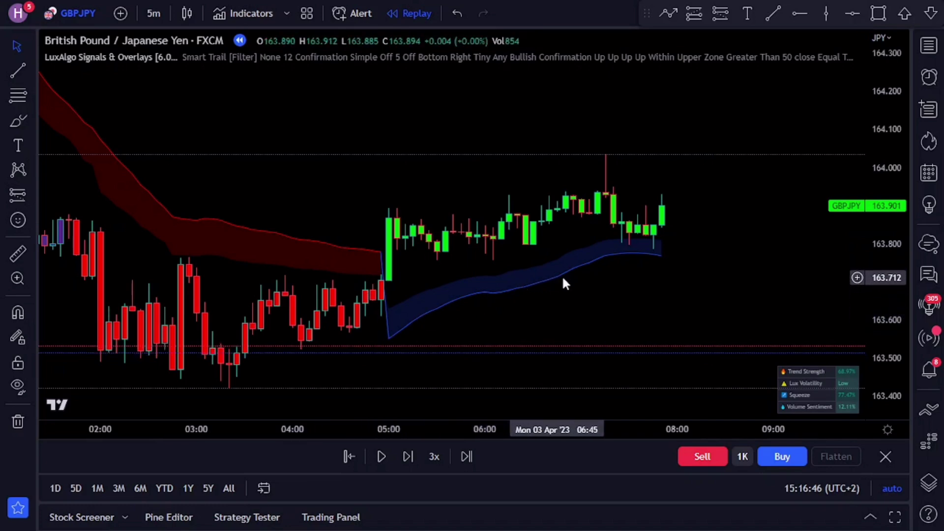
# - Place a GBPJPY long position with a slightly lower stop and a target raised to 164.201
pyautogui.moveTo(624, 272); pyautogui.dragTo(556, 228)
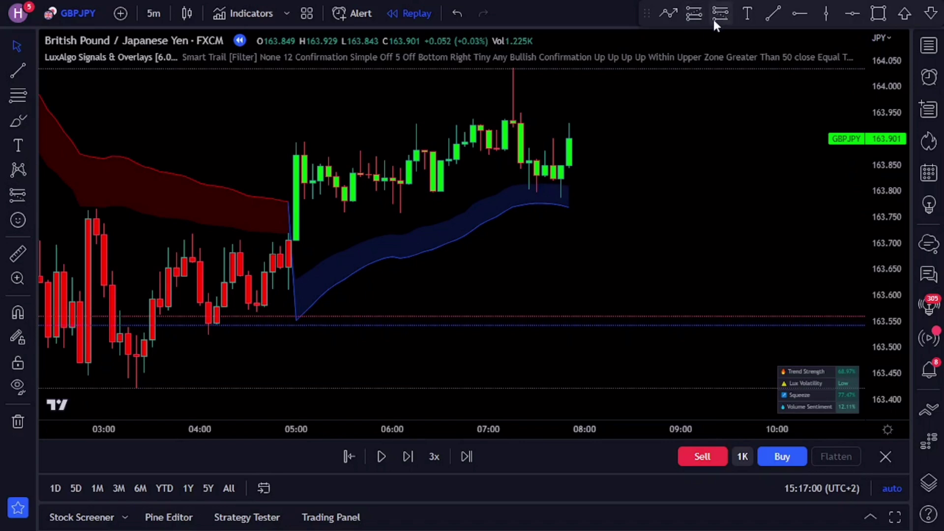
pyautogui.click(570, 139)
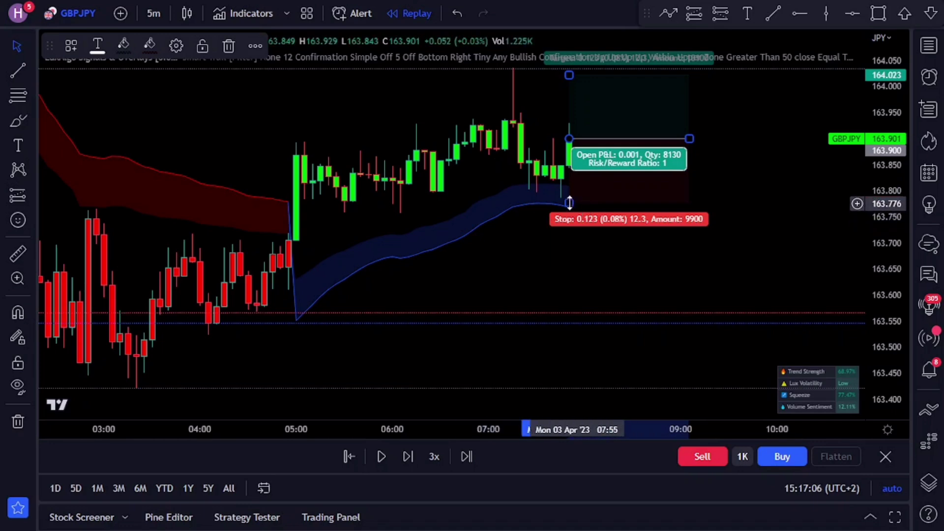
pyautogui.moveTo(570, 202); pyautogui.dragTo(570, 215)
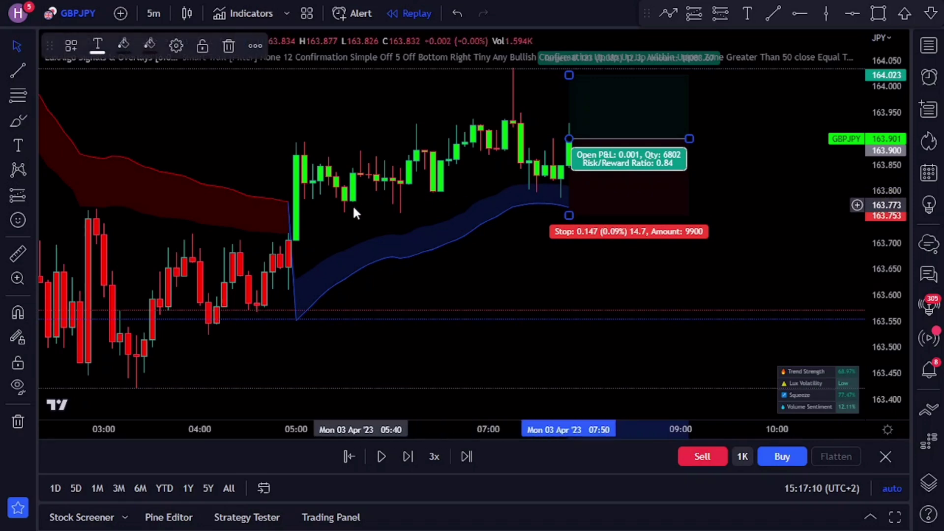
pyautogui.moveTo(904, 158); pyautogui.dragTo(904, 184)
pyautogui.moveTo(569, 109); pyautogui.dragTo(568, 46)
# - Replay the GBPJPY bars until price climbs past the 164.201 target, then pause
pyautogui.click(381, 456)
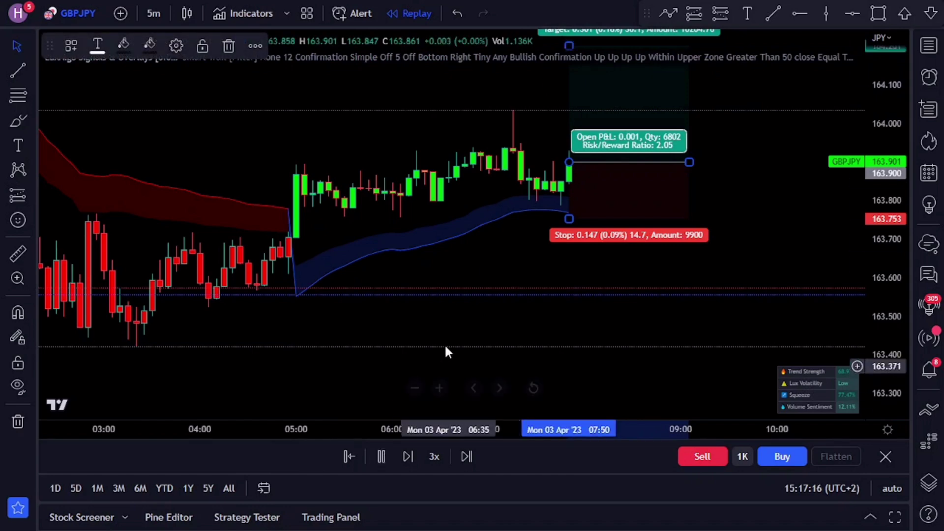
pyautogui.click(430, 268)
pyautogui.moveTo(895, 98); pyautogui.dragTo(883, 296)
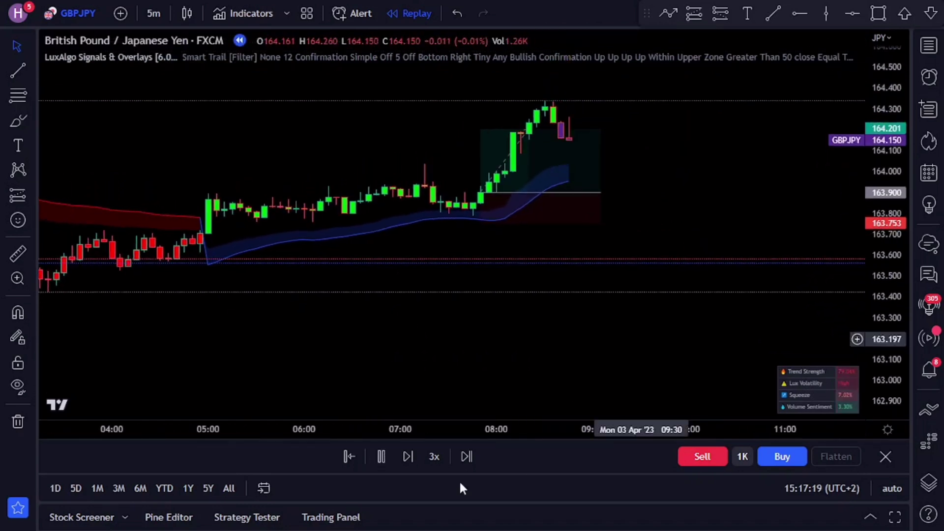
pyautogui.click(381, 456)
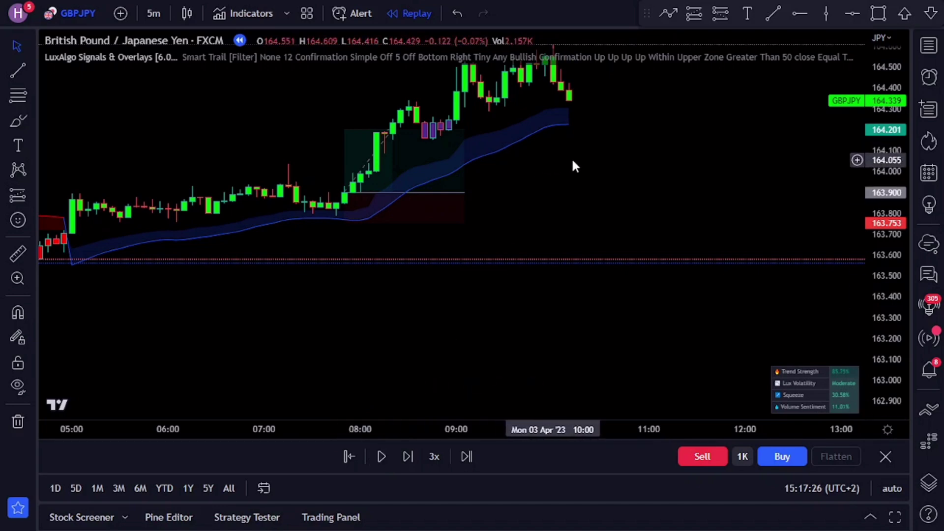
pyautogui.scroll(-2, 651, 163)
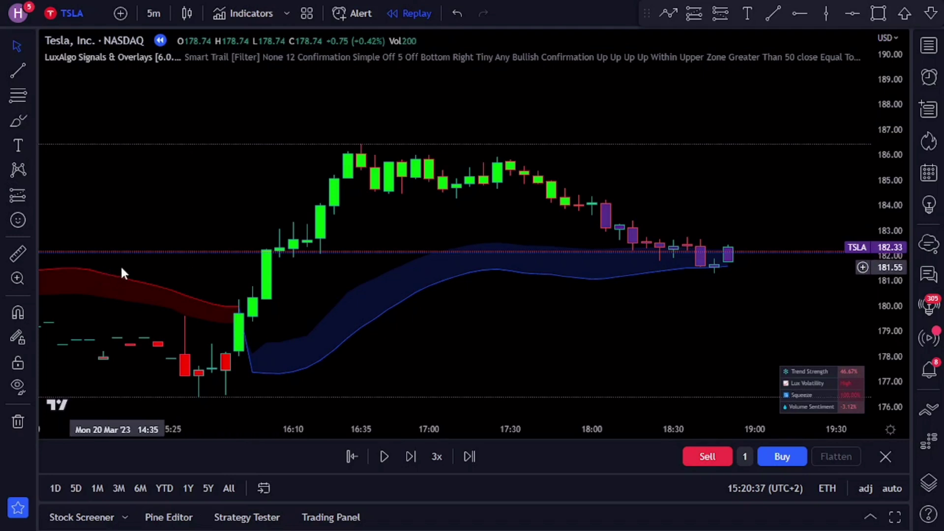
# - Draw a trial TSLA long at 182.33 with stop 179.68 and target 188.08, then delete it
pyautogui.scroll(-1, 325, 224)
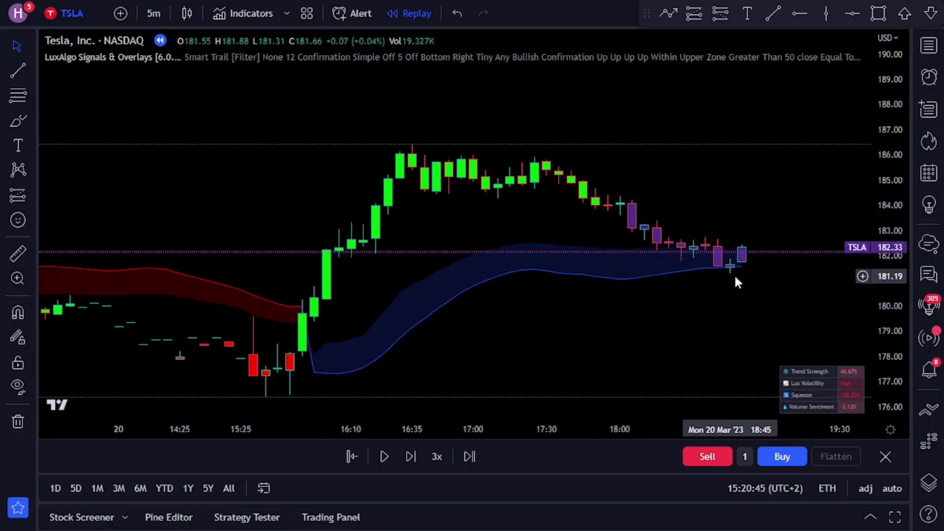
pyautogui.moveTo(727, 296); pyautogui.dragTo(492, 297)
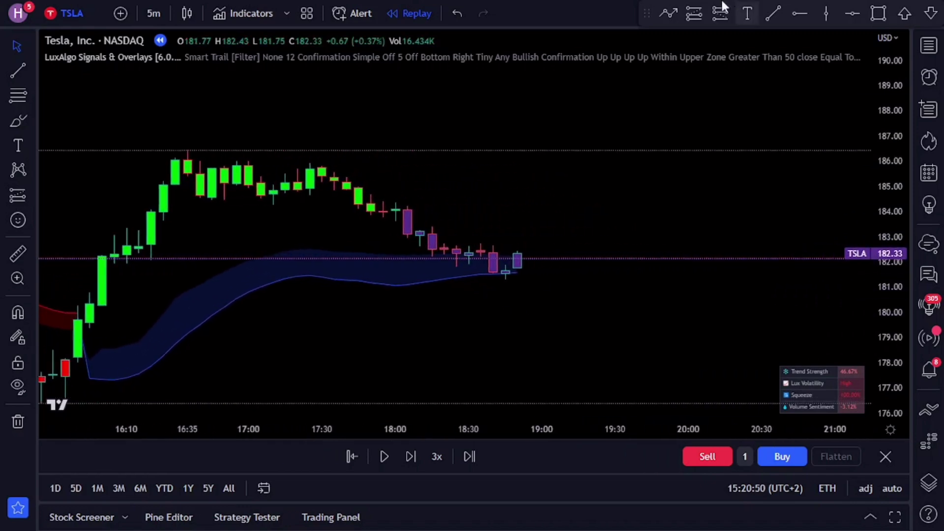
pyautogui.click(696, 20)
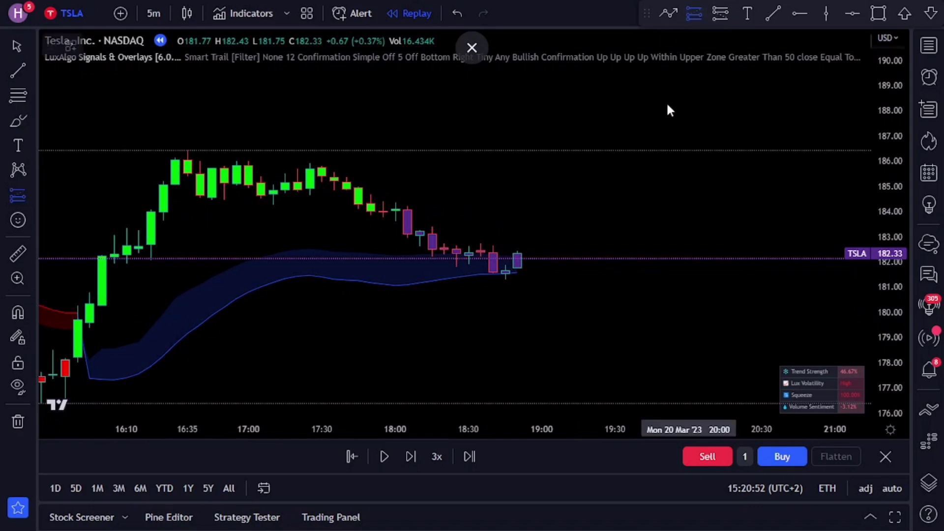
pyautogui.click(517, 253)
pyautogui.moveTo(518, 305); pyautogui.dragTo(518, 320)
pyautogui.moveTo(519, 206); pyautogui.dragTo(527, 109)
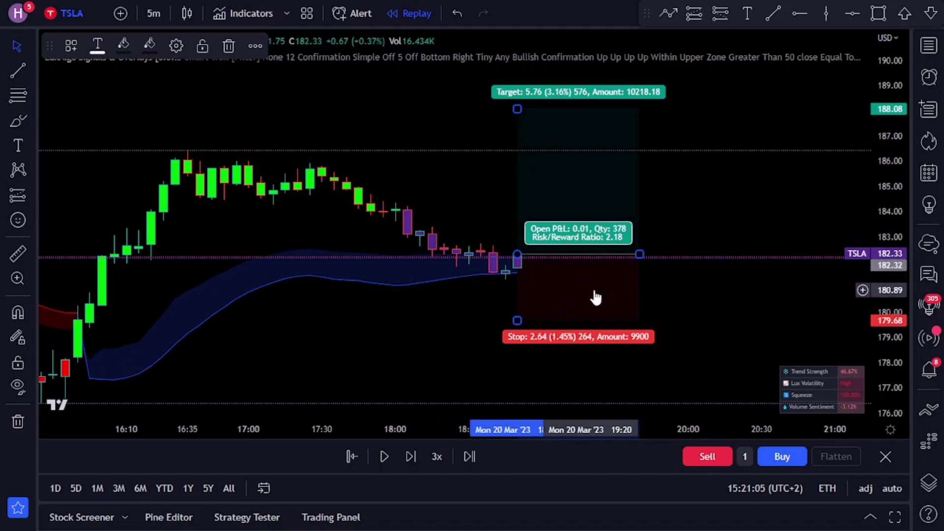
pyautogui.press('Delete')
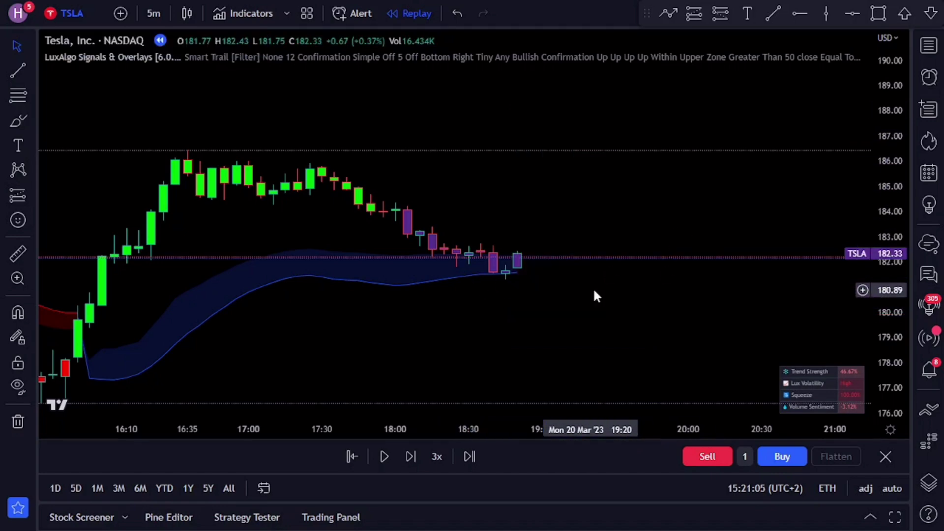
# - Buy 1 TSLA share at 182.33 and replay at 10x until it shows about +12.54 USD profit
pyautogui.click(788, 457)
pyautogui.click(383, 456)
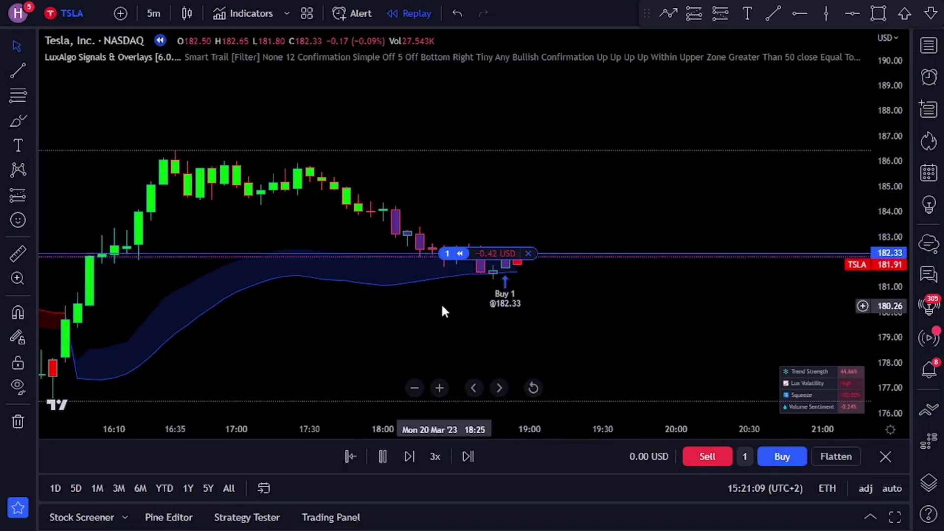
pyautogui.click(442, 457)
pyautogui.click(465, 318)
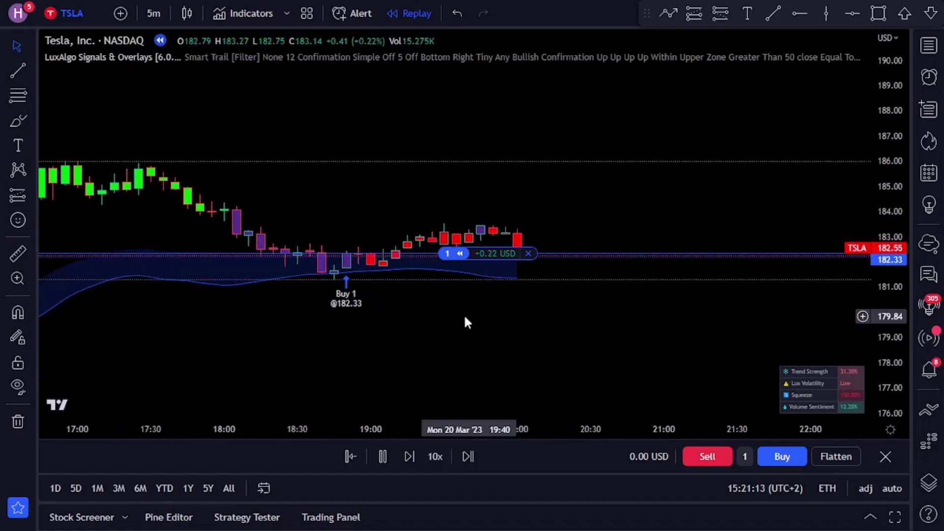
pyautogui.scroll(-2, 484, 318)
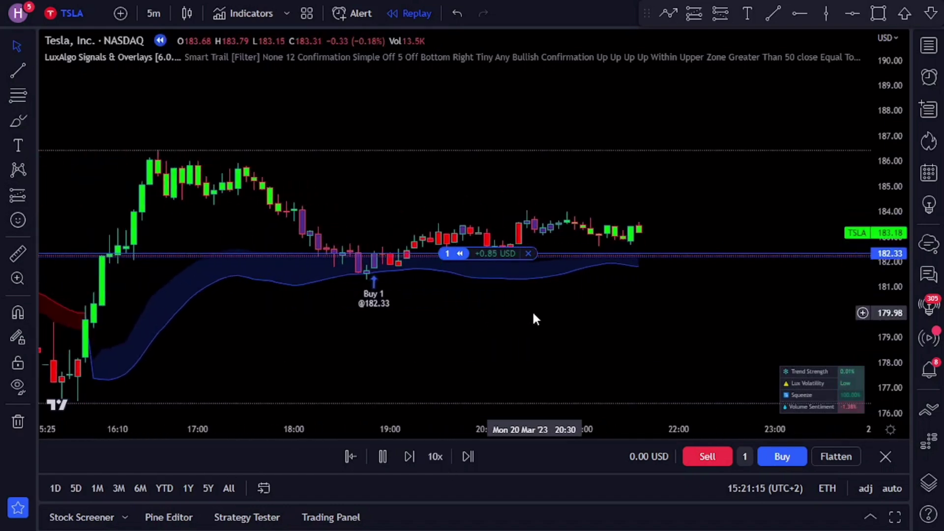
pyautogui.scroll(-3, 709, 210)
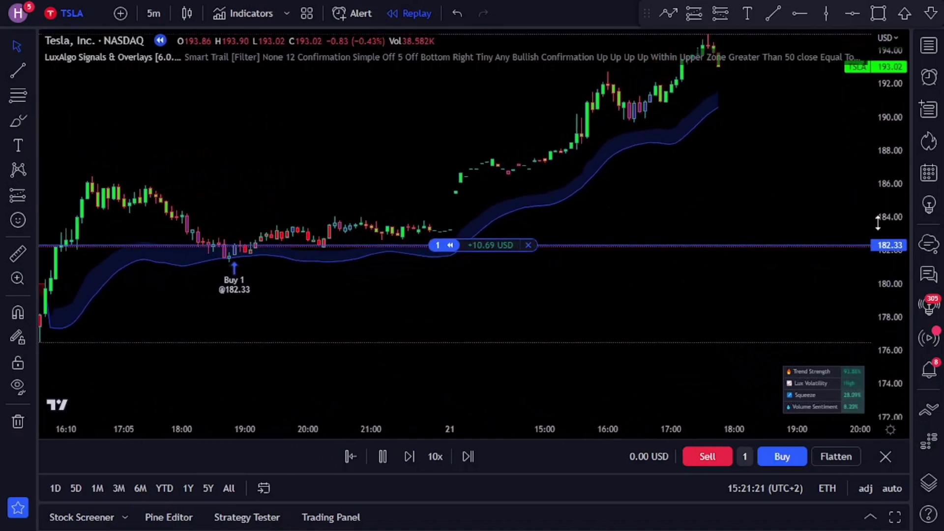
pyautogui.click(385, 456)
pyautogui.scroll(-3, 437, 256)
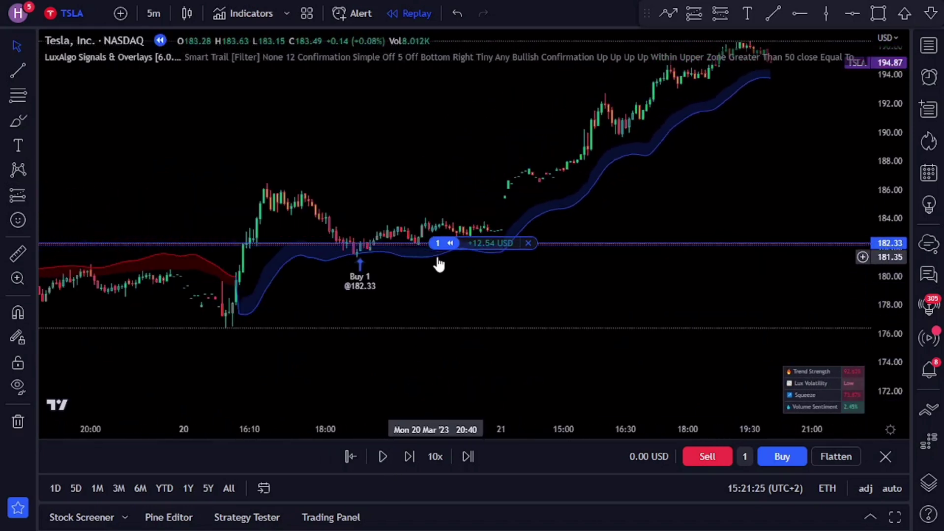
# - Draw a long position from the 182.33 buy to Tue 21 Mar, showing 13.03 P&L at 3.27 reward-to-risk
pyautogui.click(698, 17)
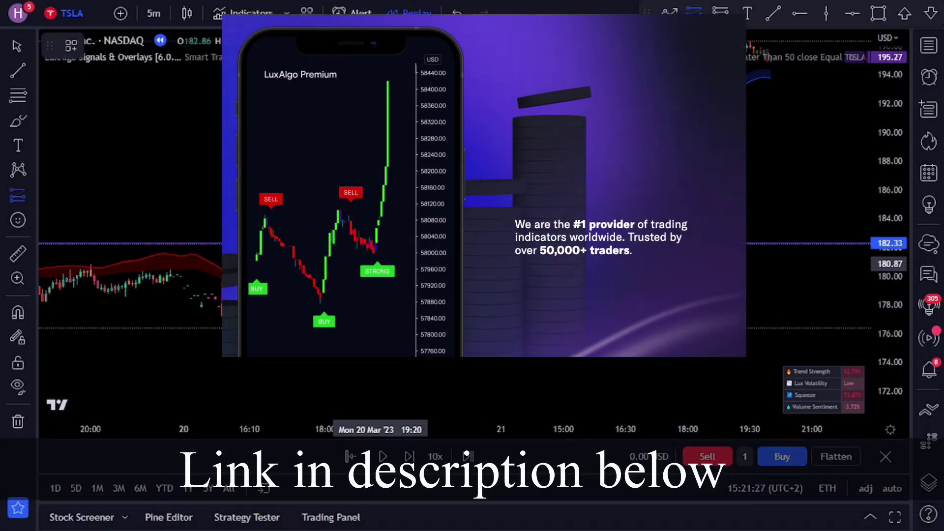
pyautogui.click(374, 243)
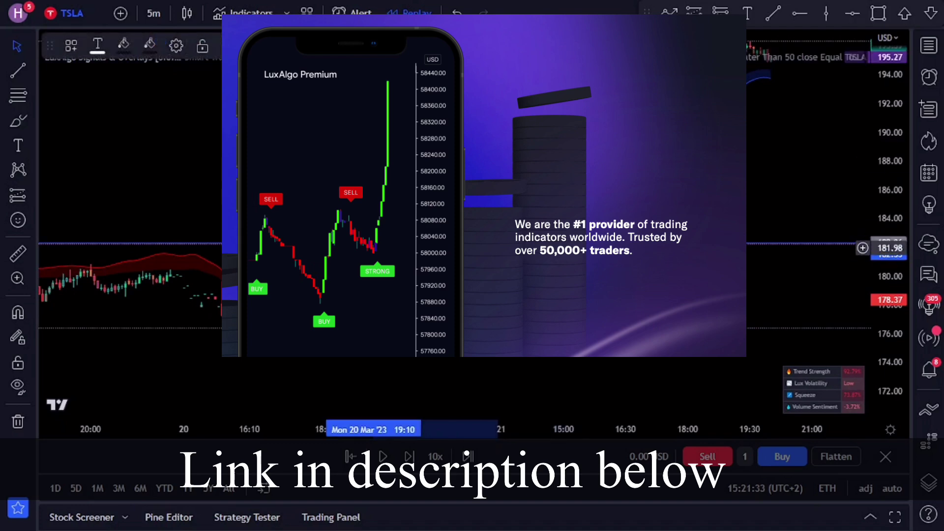
pyautogui.moveTo(496, 243)
pyautogui.mouseDown()
pyautogui.moveTo(760, 207)
pyautogui.moveTo(736, 209)
pyautogui.mouseUp()
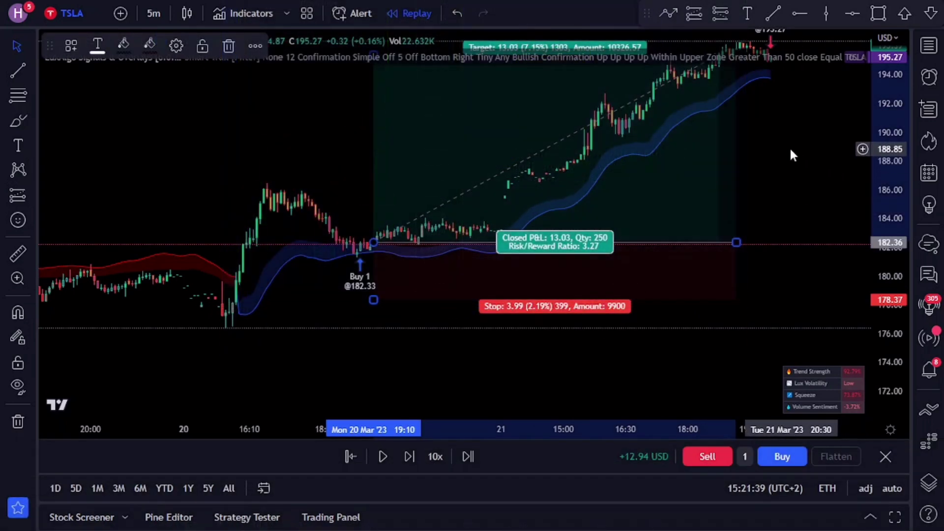
pyautogui.click(791, 149)
pyautogui.moveTo(801, 138); pyautogui.dragTo(699, 190)
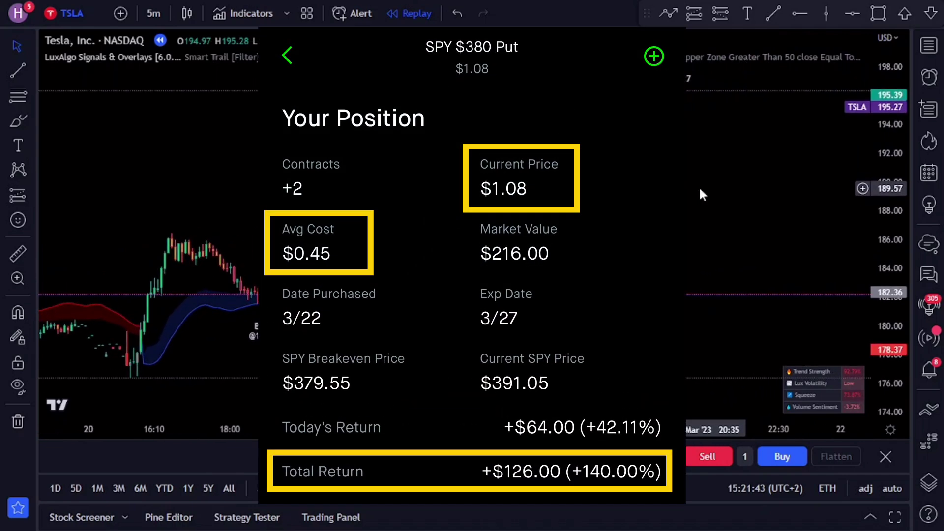